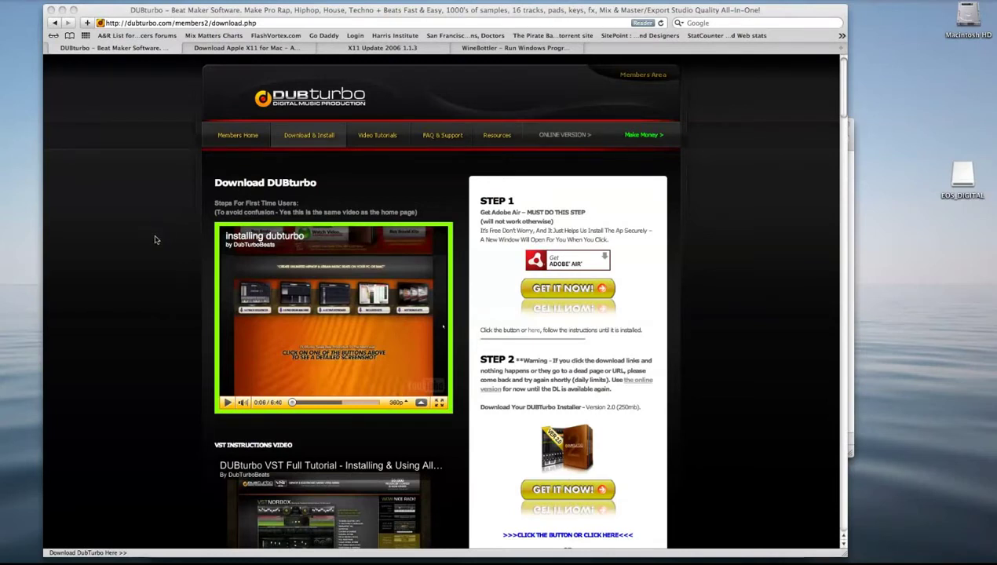
Step: Scroll the DUBturbo download page to STEP 2B and right-click the MAC A.U. VERSION DOWNLOAD link
scroll(177, 250, down, 1)
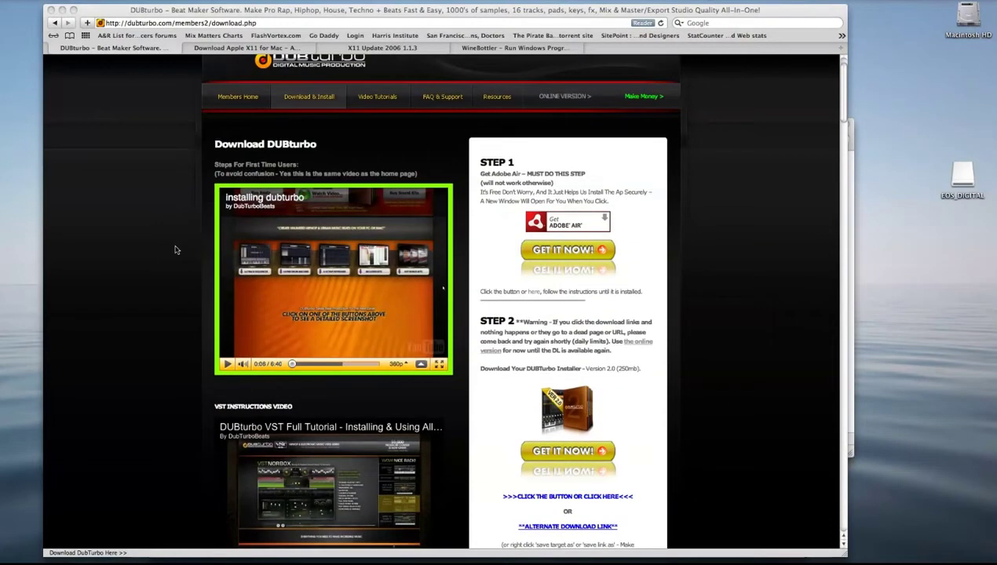
scroll(176, 250, down, 5)
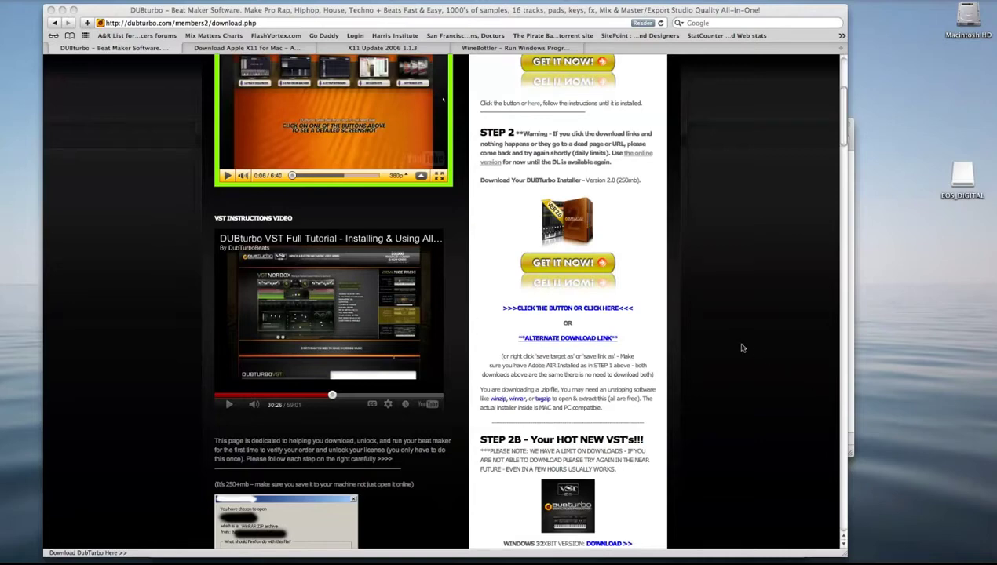
scroll(684, 321, up, 7)
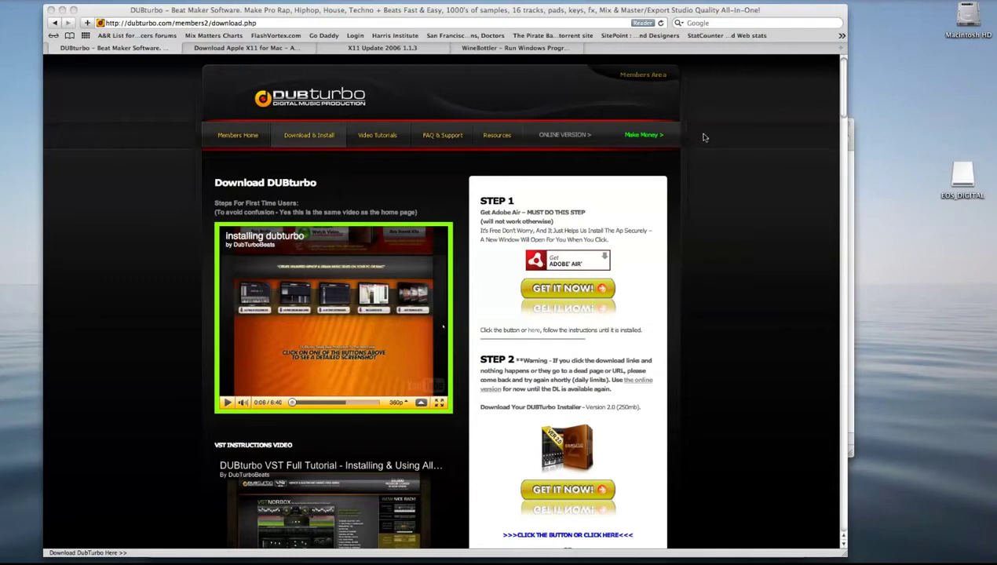
scroll(703, 155, down, 8)
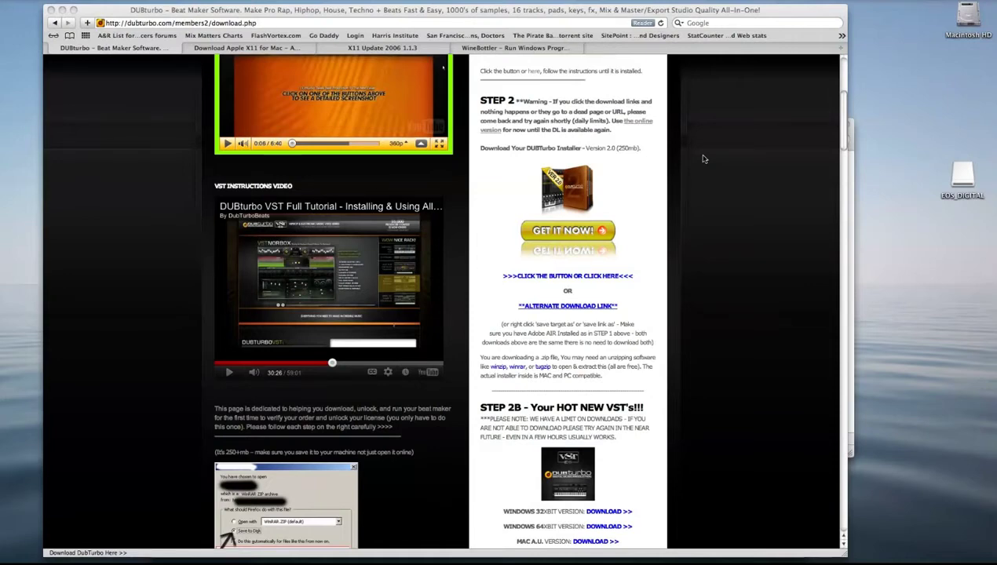
scroll(705, 160, down, 10)
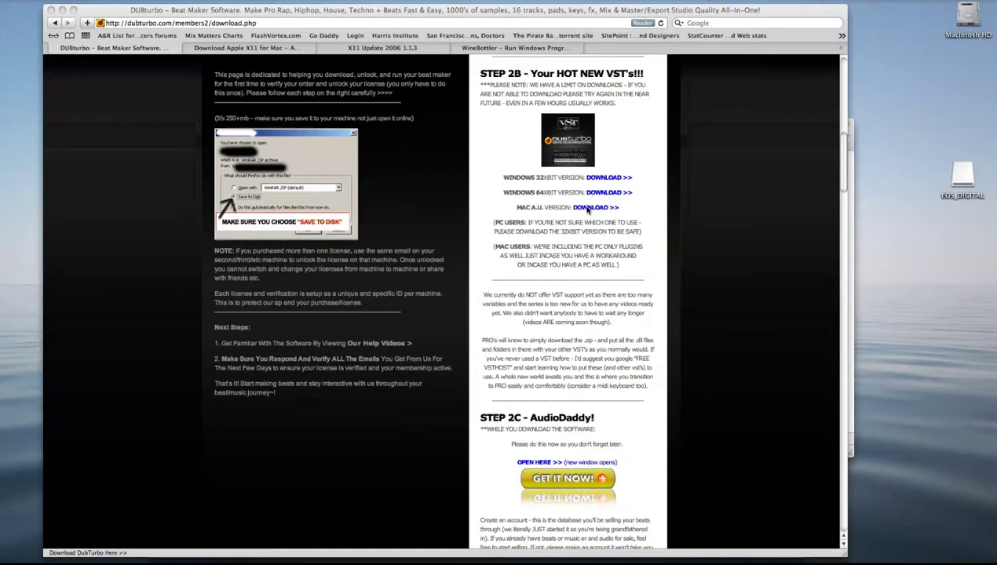
right_click(588, 209)
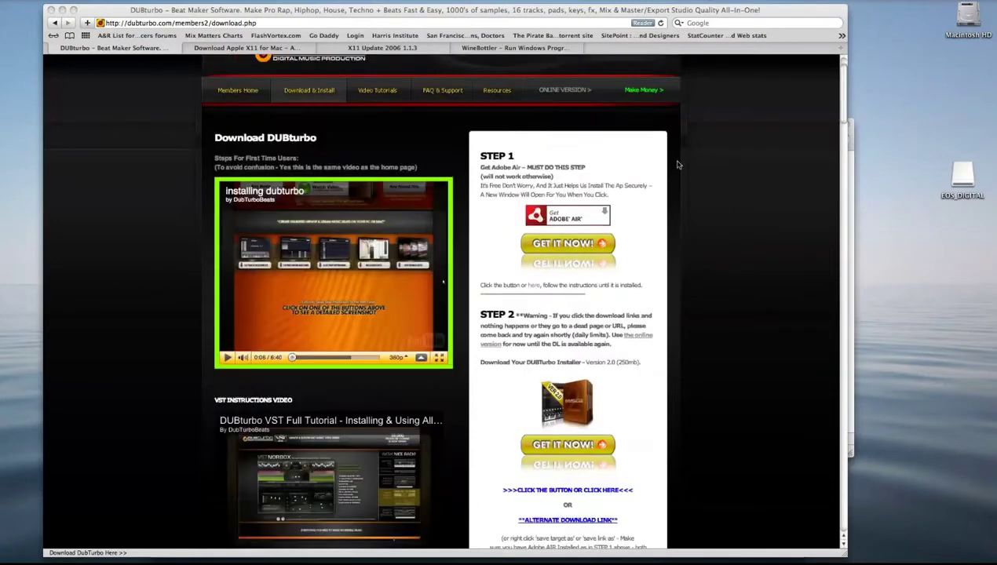
scroll(678, 165, up, 2)
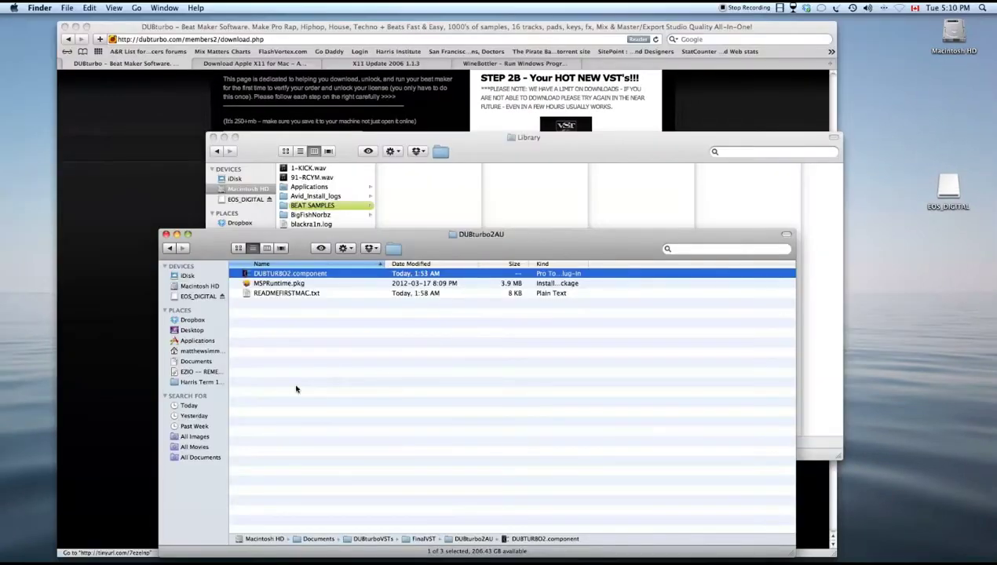
click(272, 284)
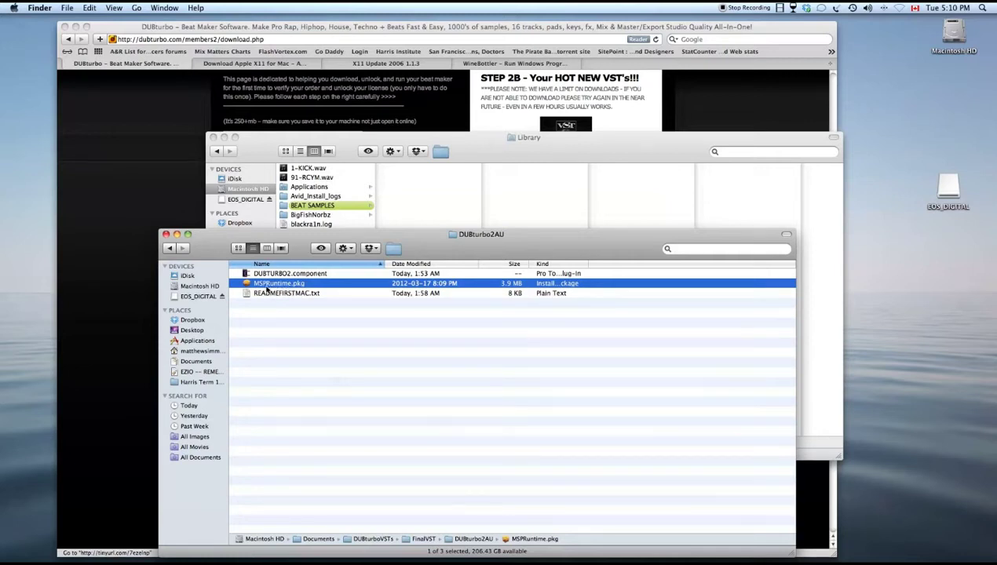
click(279, 275)
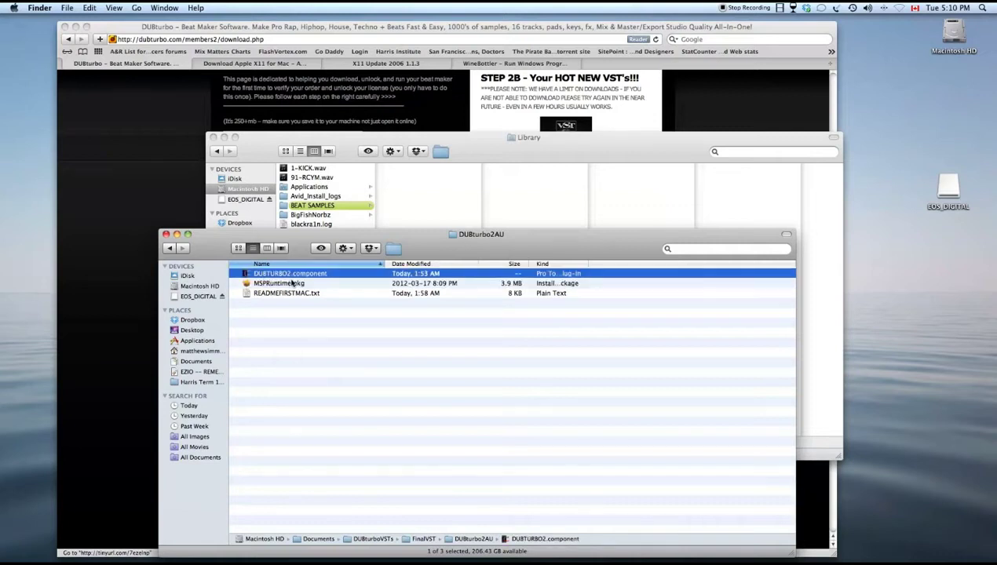
Step: Browse Macintosh HD to the Library > Audio > Plug-Ins > Components folder
click(321, 144)
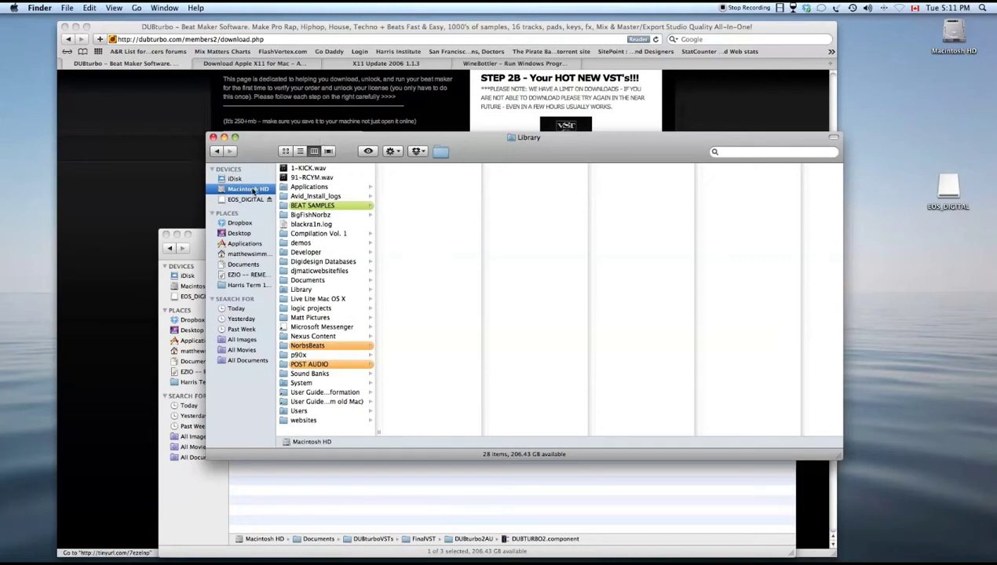
click(302, 293)
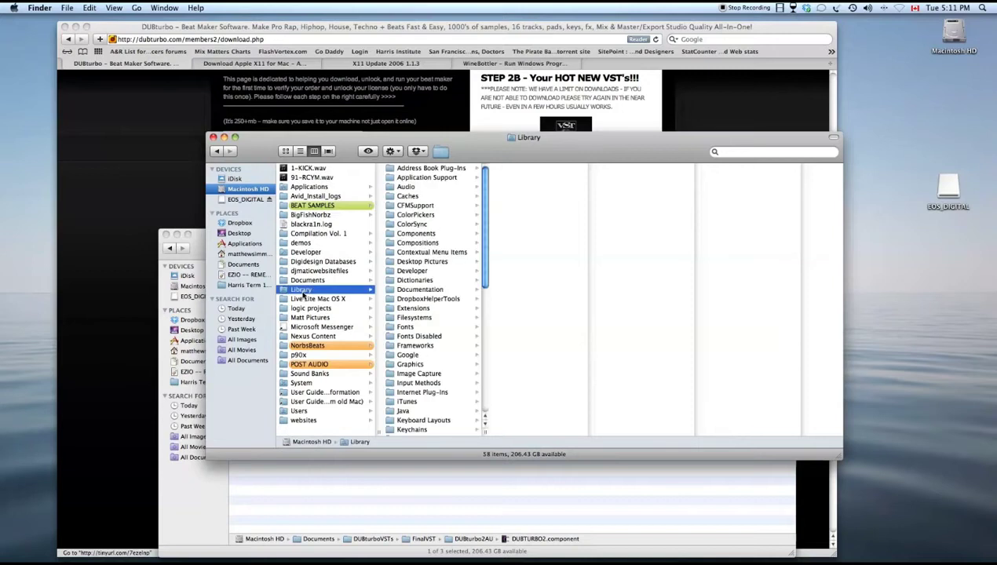
click(406, 188)
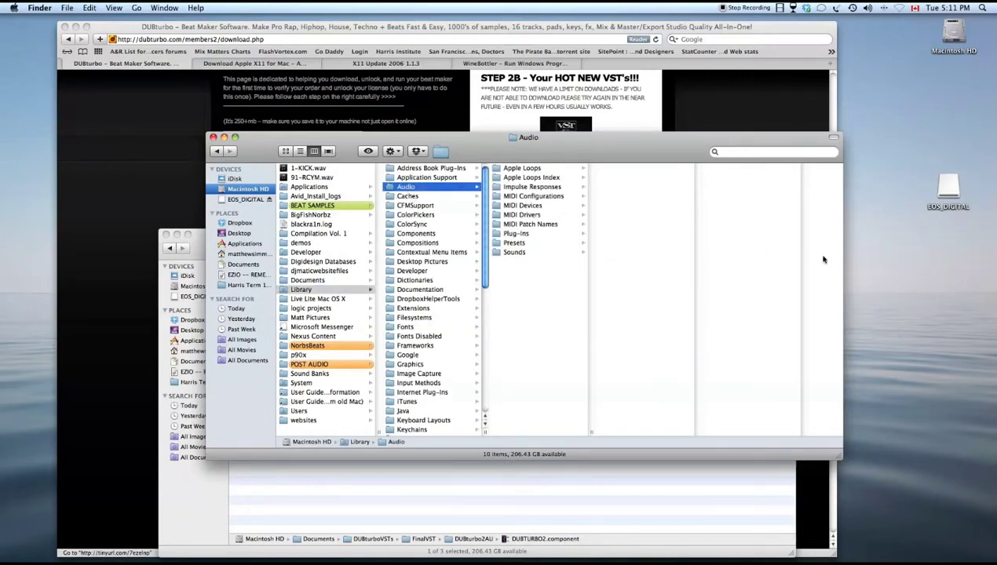
click(516, 234)
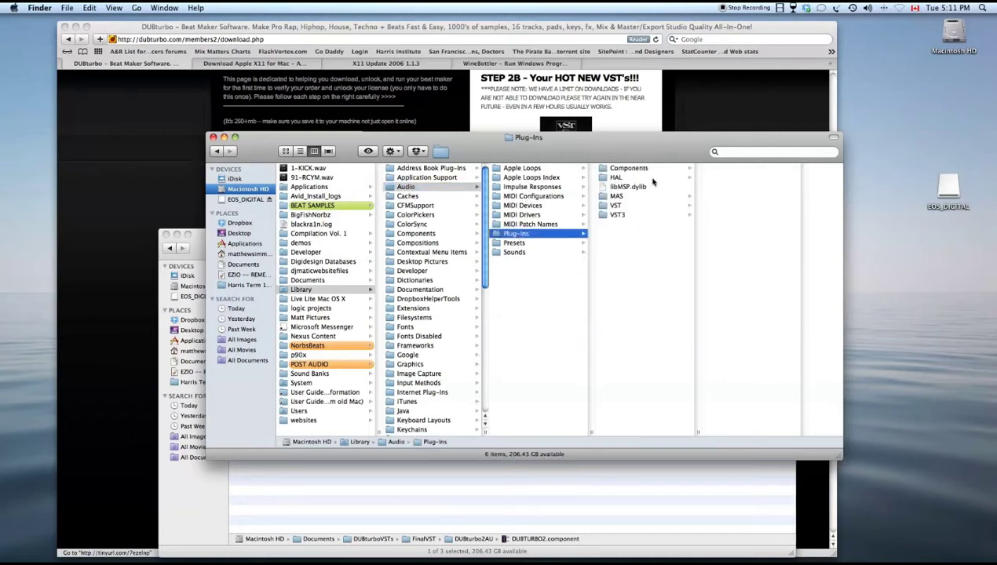
click(629, 170)
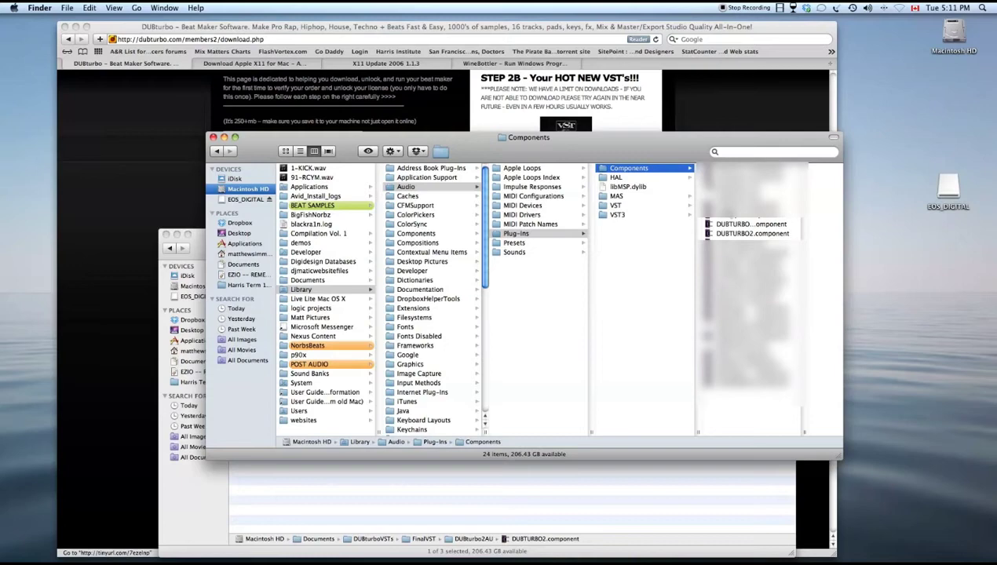
Step: Drag DUBTURBO2.component from the DUBturbo2AU folder into Components
click(547, 505)
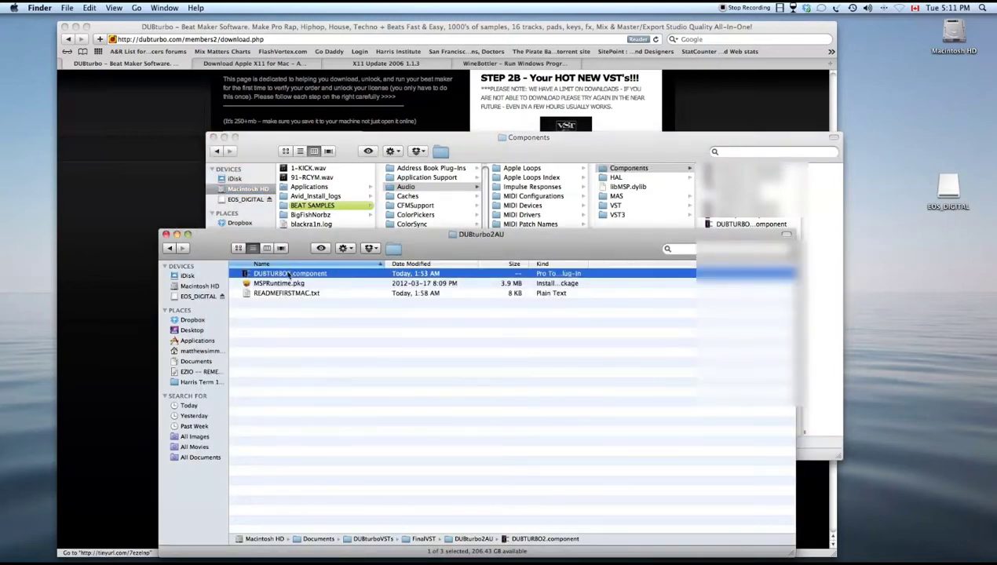
drag(290, 274, 207, 330)
click(464, 170)
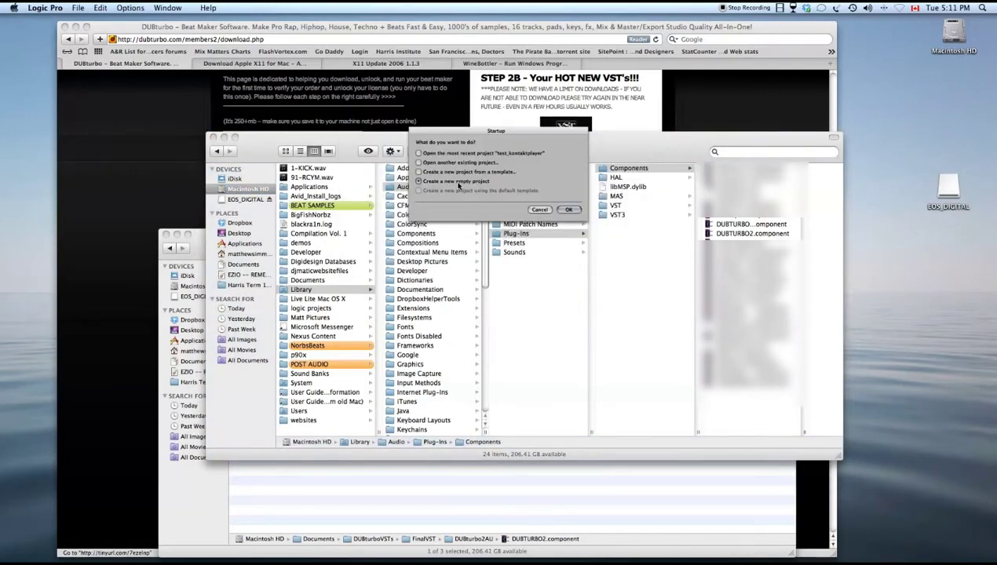
Step: Start an empty project with a software instrument track and load DUBturbo > DUBTURBO2-DRUMFX > Stereo on Inst 1
click(566, 210)
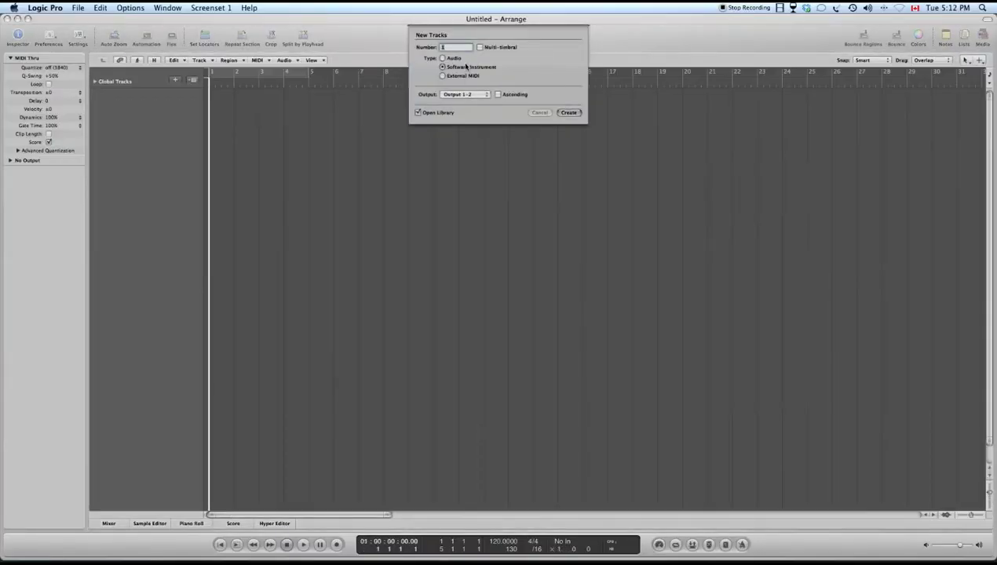
click(569, 115)
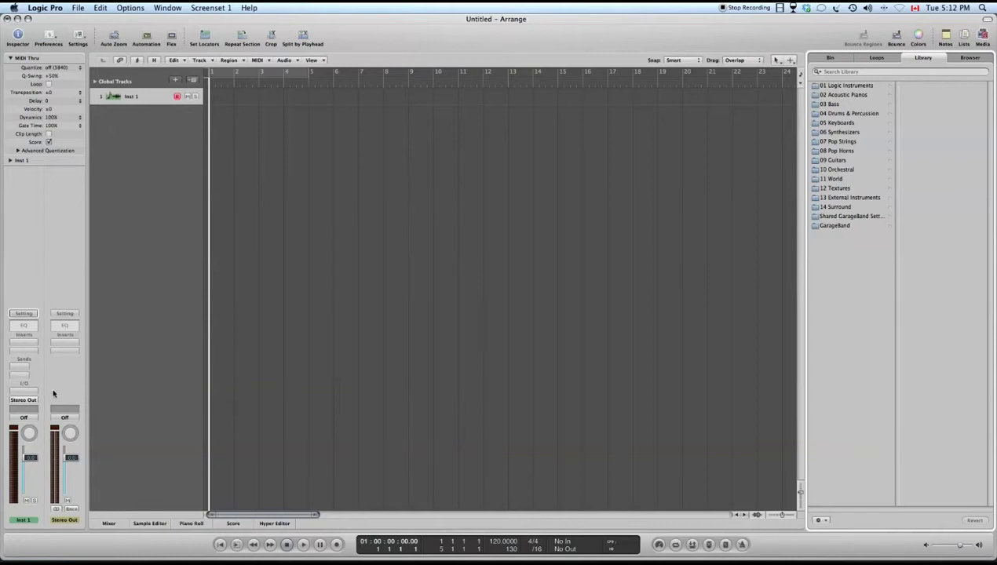
click(22, 390)
mouse_move(47, 543)
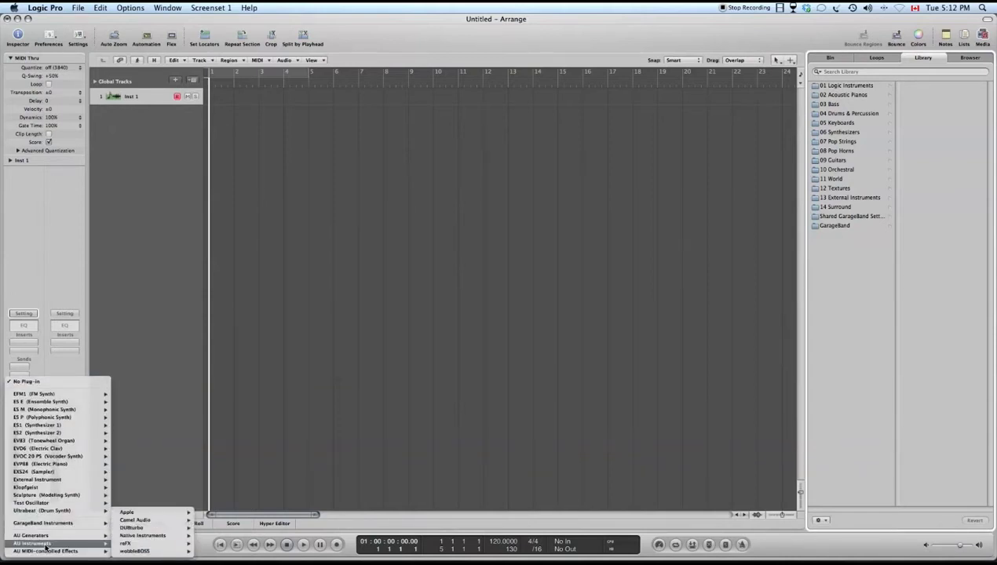
mouse_move(177, 531)
mouse_move(261, 535)
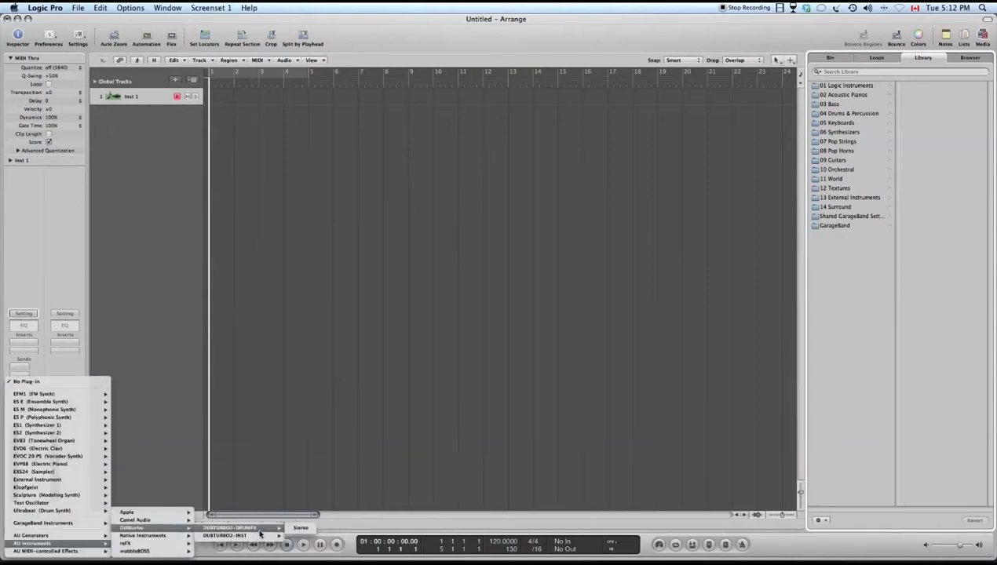
click(302, 529)
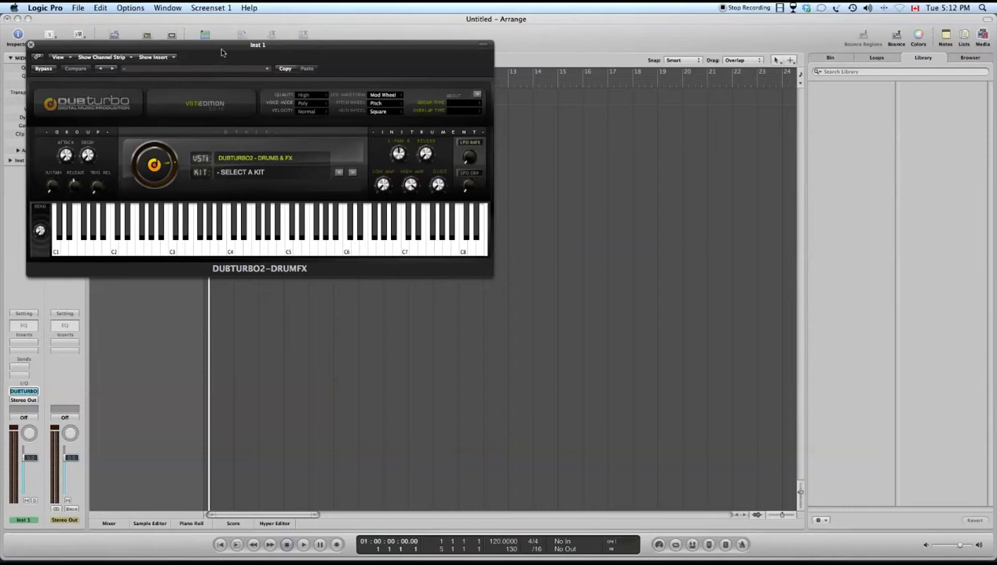
Step: Drag the DUBturbo plugin window toward the centre and open its KIT Group List
drag(222, 49, 317, 104)
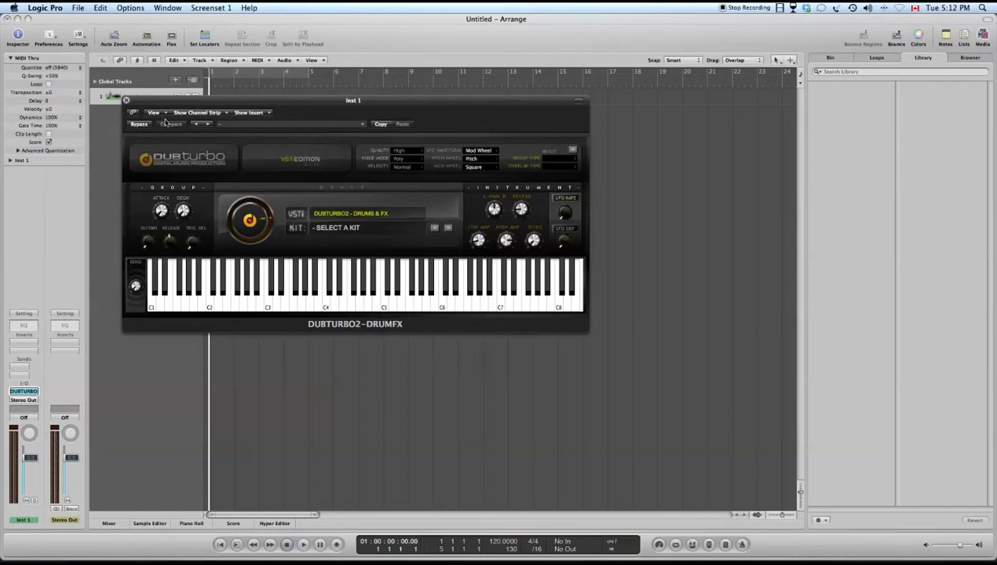
click(351, 229)
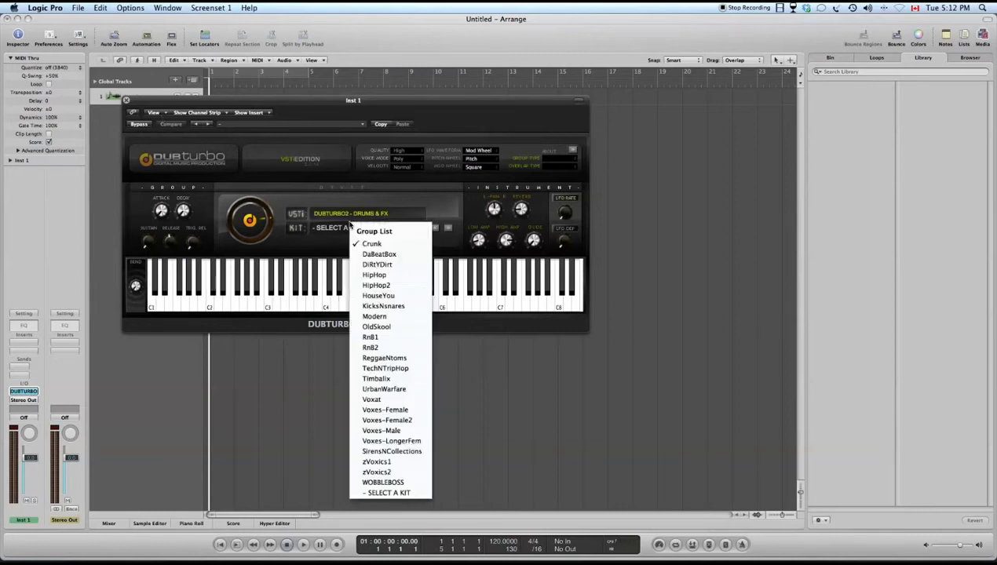
Step: Select the WOBBLEBOSS kit and audition it by playing C5 and sweeping up to F5
click(392, 482)
click(395, 306)
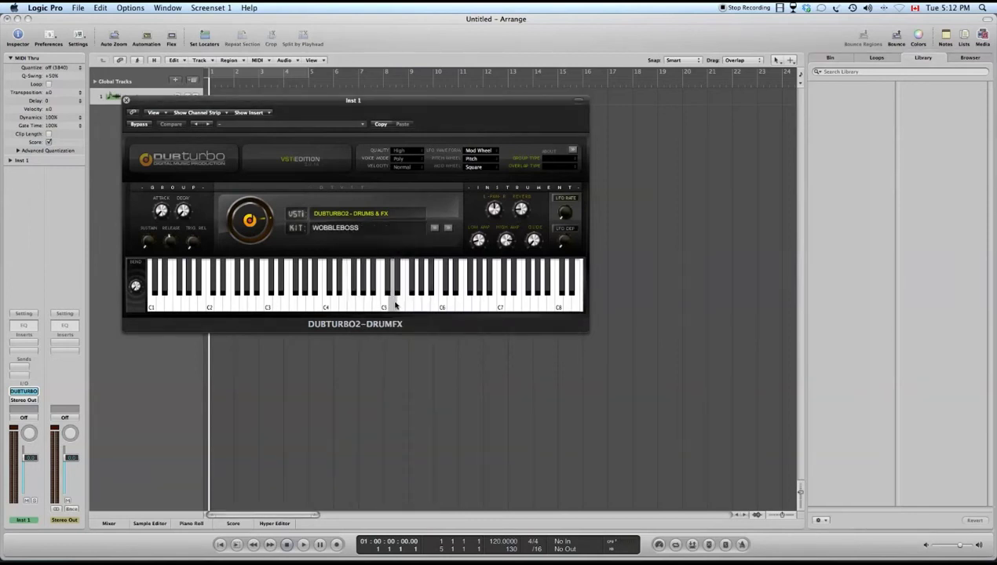
click(384, 309)
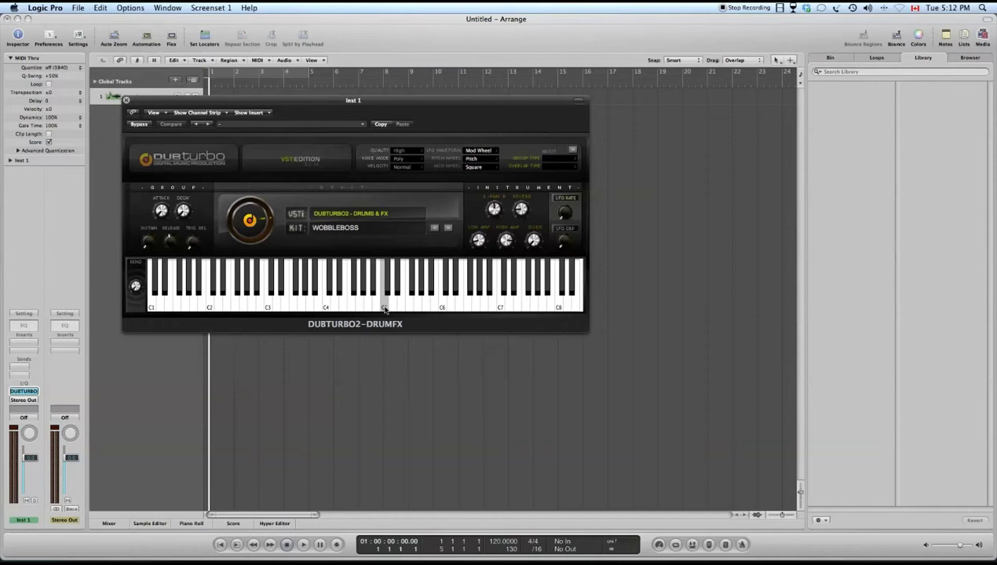
click(384, 308)
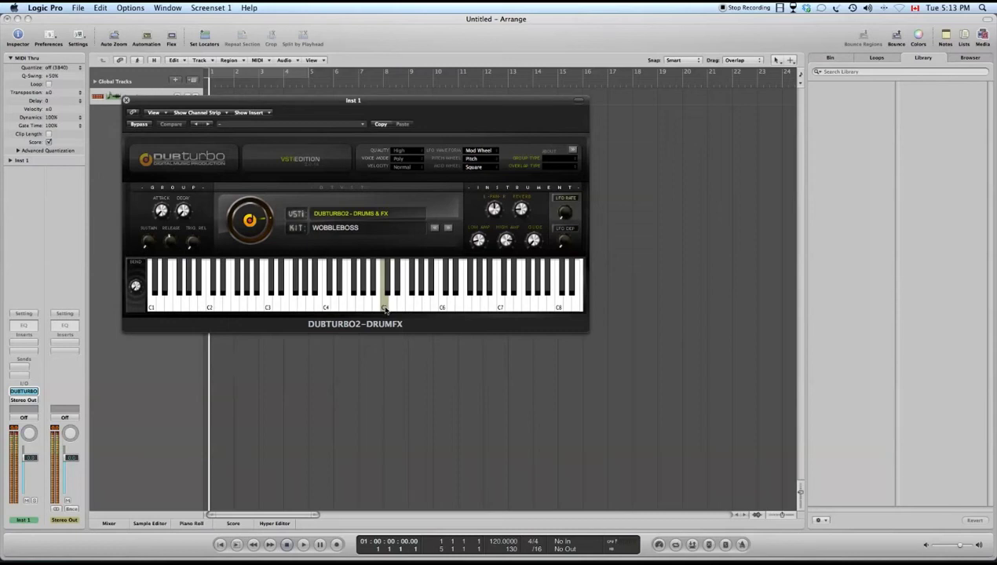
drag(384, 308, 531, 310)
click(475, 304)
click(234, 305)
click(158, 305)
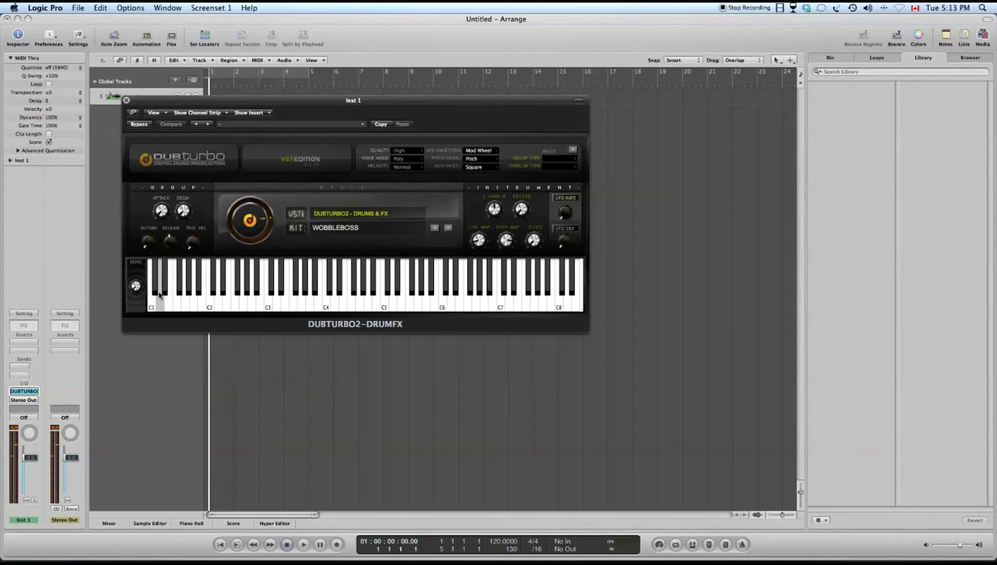
click(172, 304)
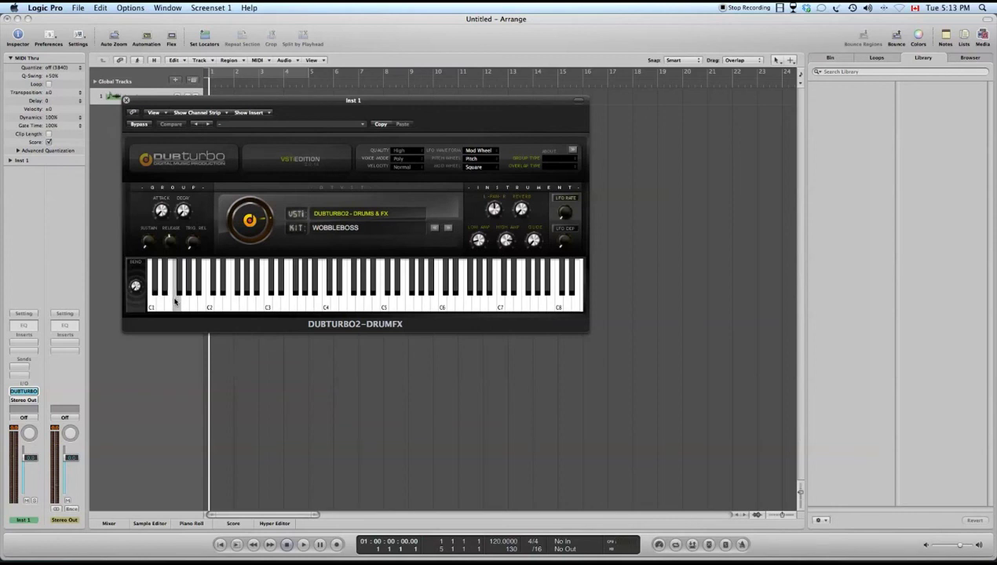
click(217, 302)
click(381, 302)
click(440, 302)
click(342, 302)
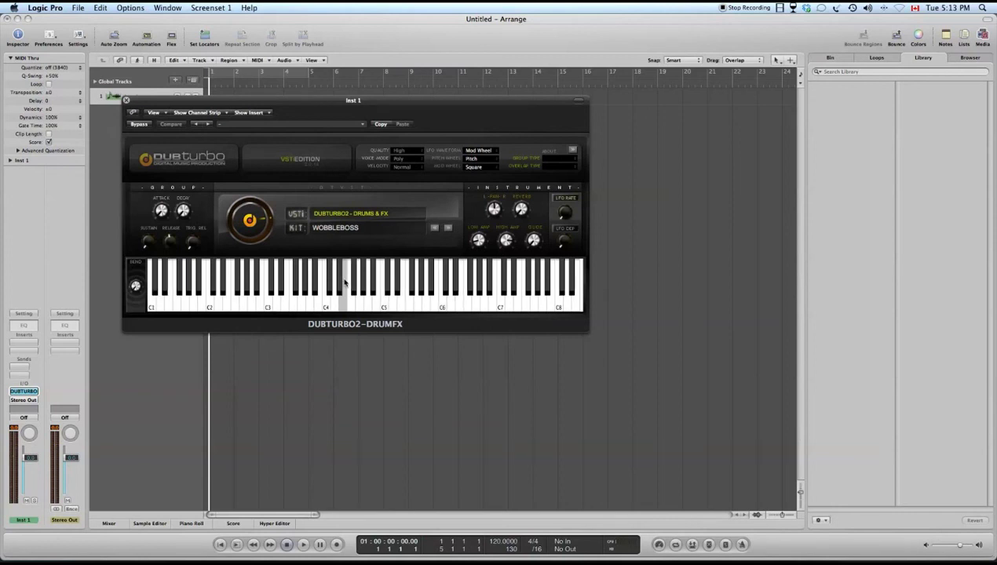
click(329, 279)
click(296, 291)
click(175, 302)
click(152, 305)
click(183, 303)
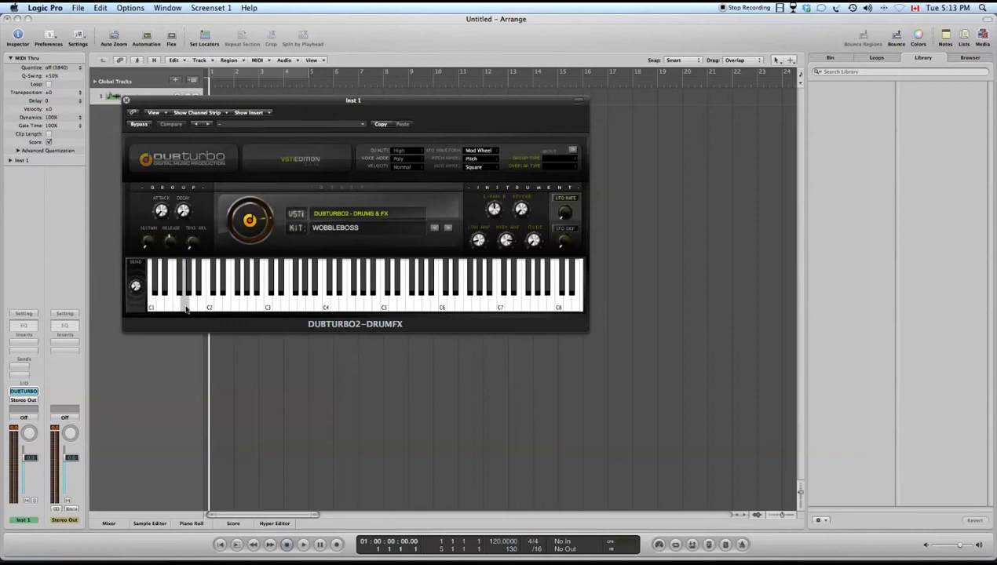
click(328, 279)
click(424, 298)
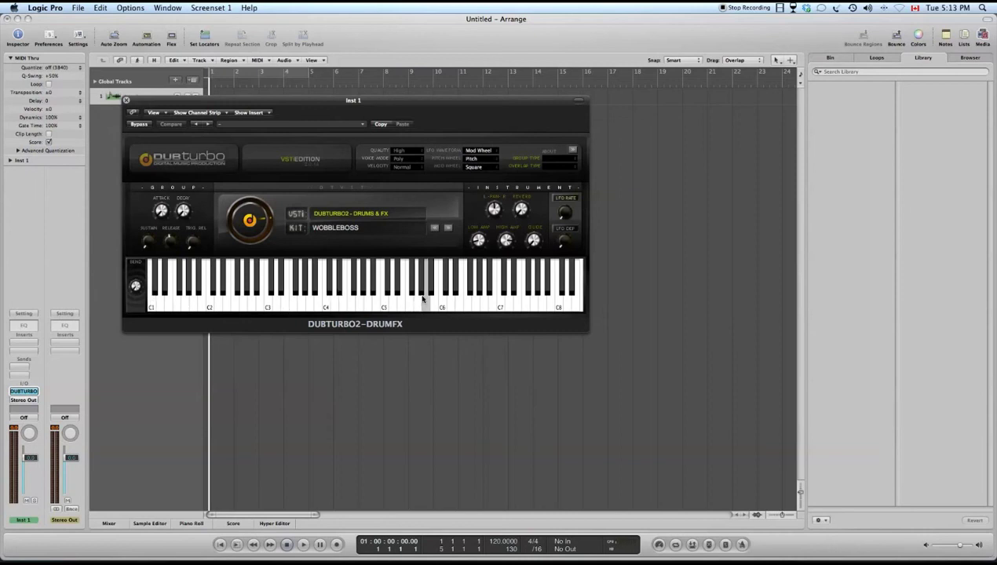
click(466, 279)
click(376, 311)
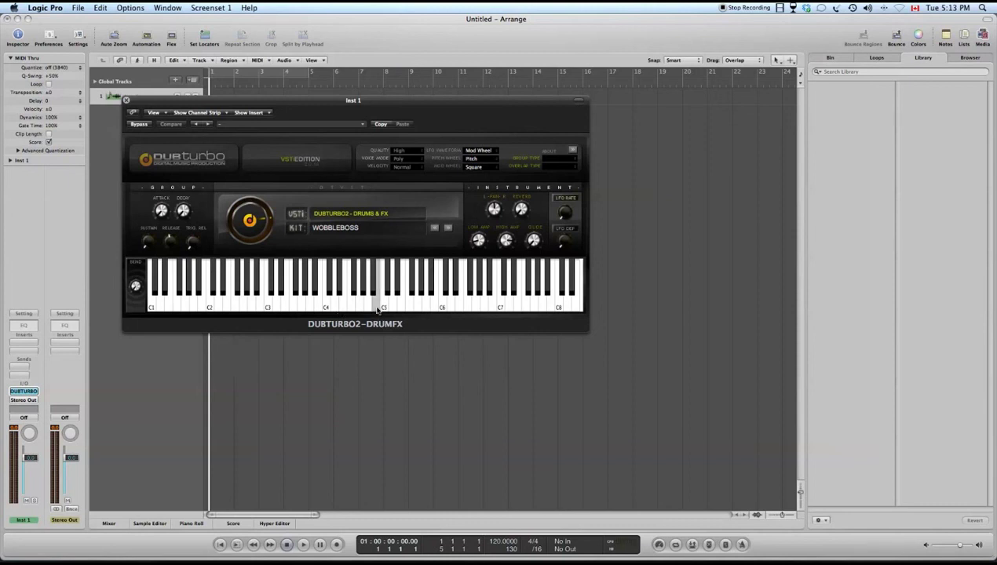
click(390, 302)
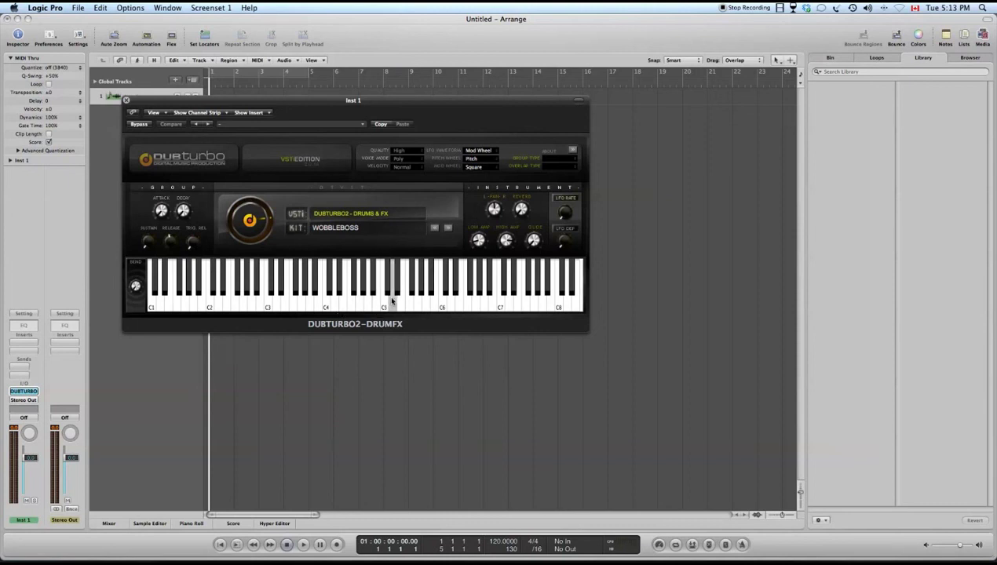
click(407, 302)
click(440, 302)
click(389, 302)
click(357, 285)
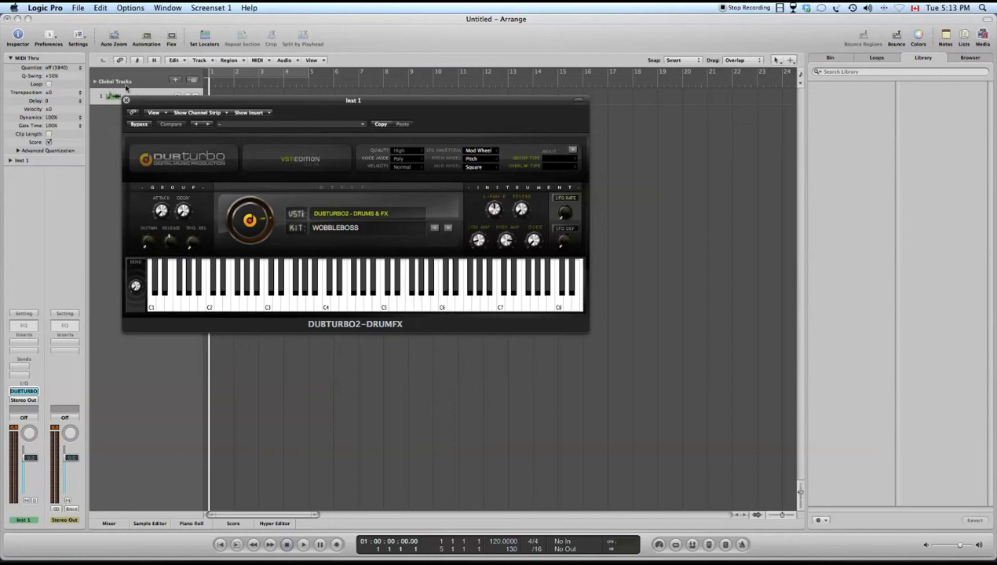